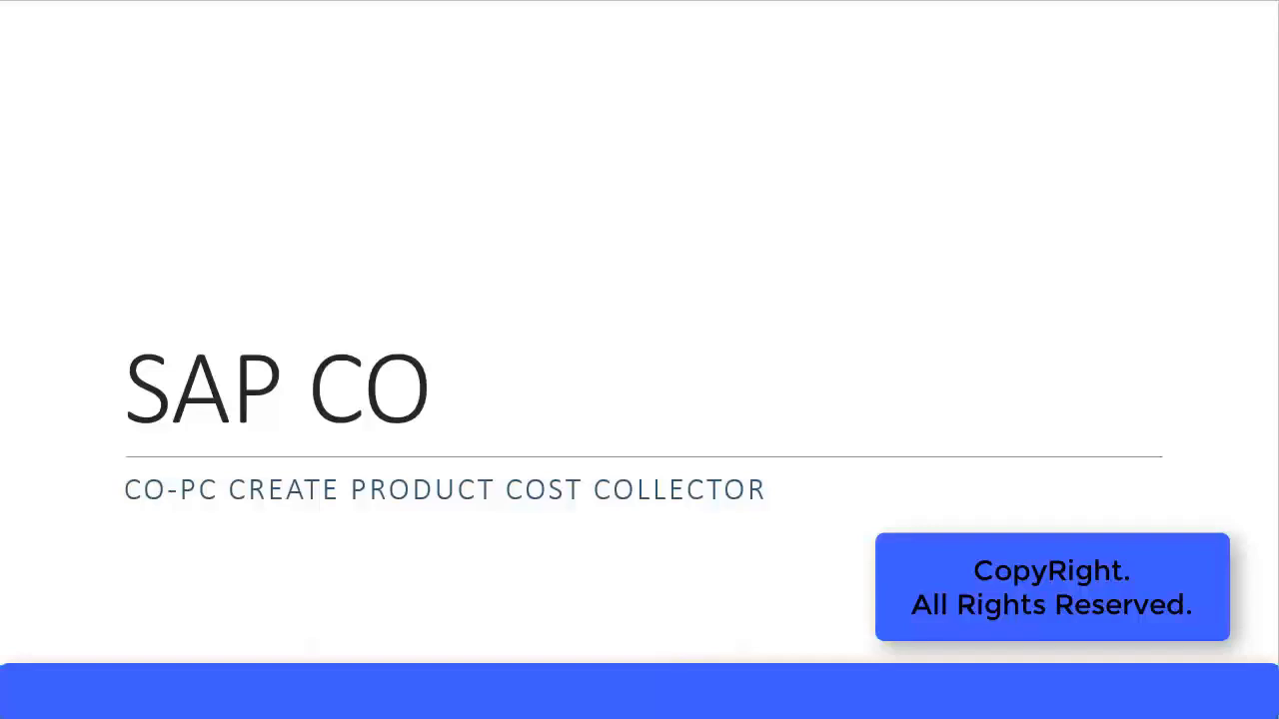
{"action": "left_click", "coordinate": [502, 423]}
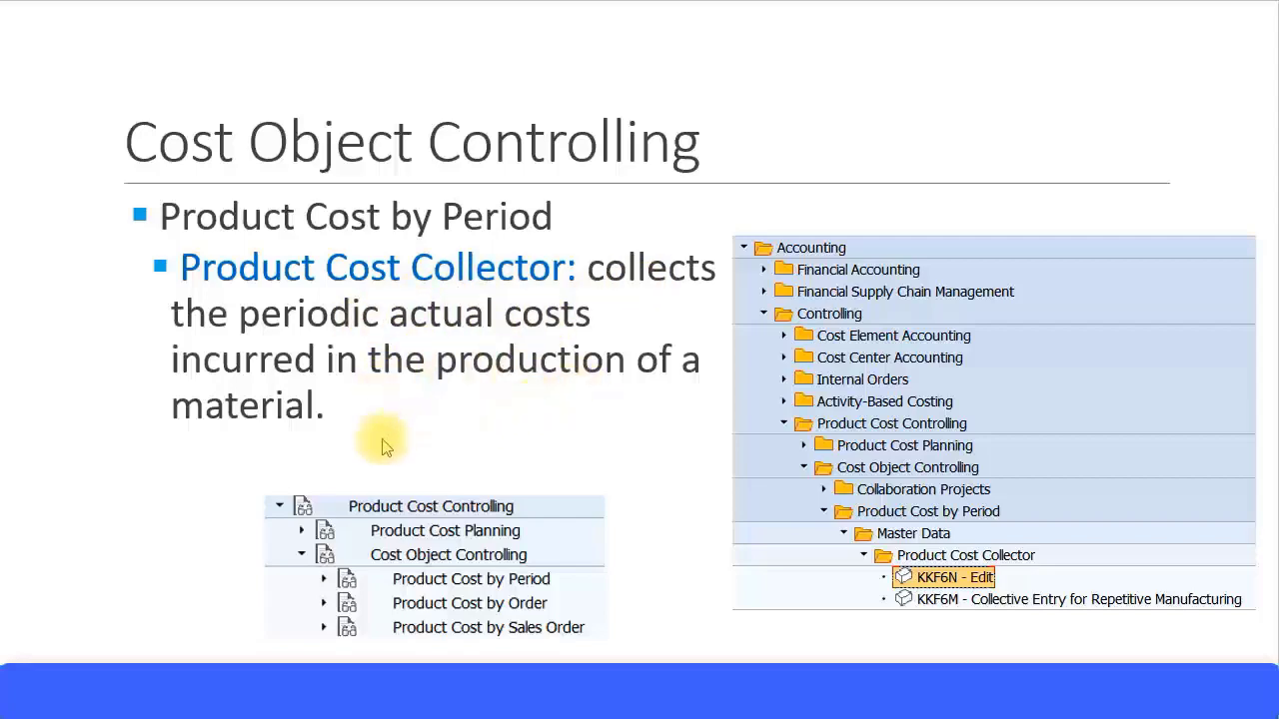
Step: Switch to SAP Easy Access and open the product cost collector editing transaction KKF6N
{"action": "key", "text": "alt+Tab"}
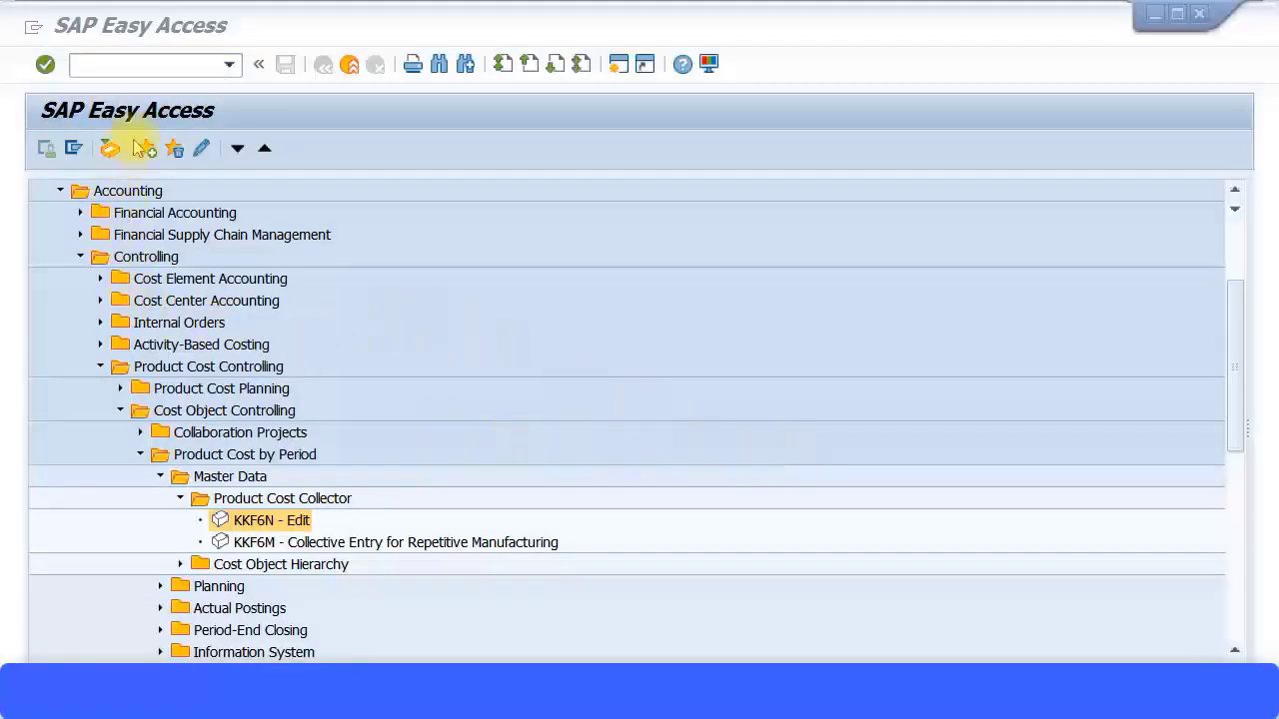
{"action": "scroll", "coordinate": [103, 210], "scroll_direction": "up", "scroll_amount": 2}
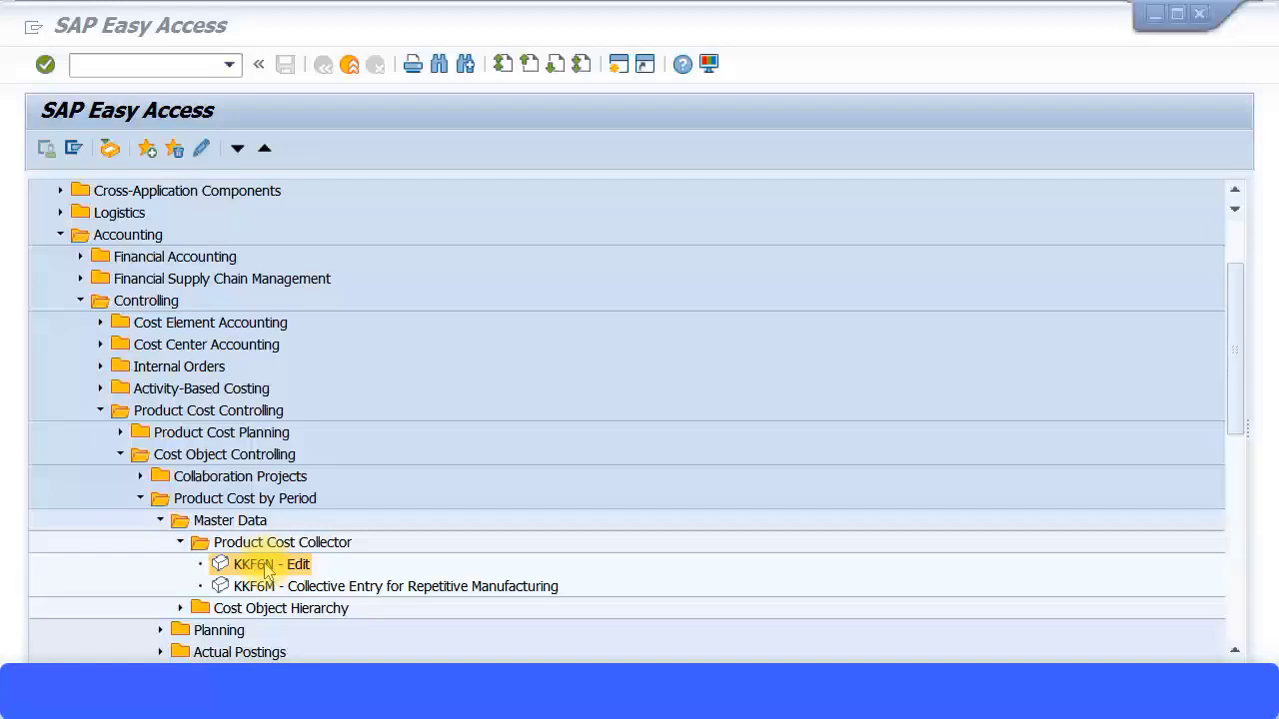
{"action": "double_click", "coordinate": [266, 566]}
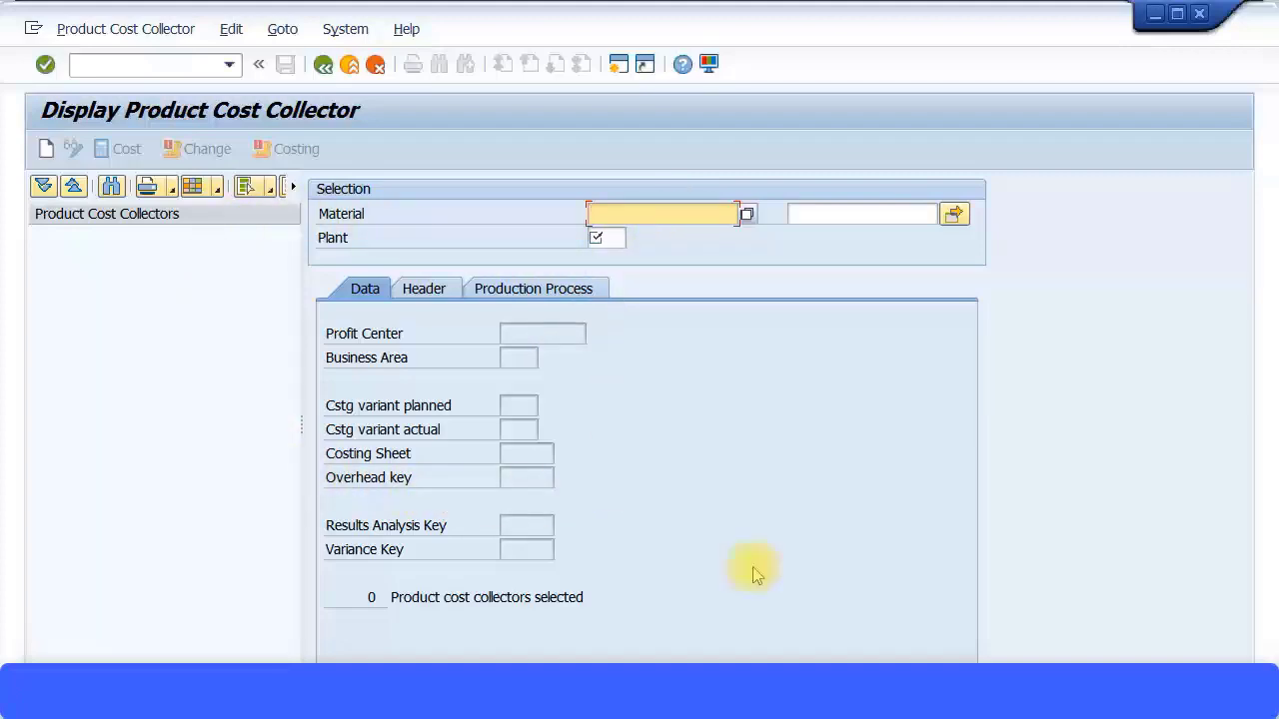
Step: Enter material 3030 and plant ZP02 as the selection for the product cost collector
{"action": "key", "text": "Return"}
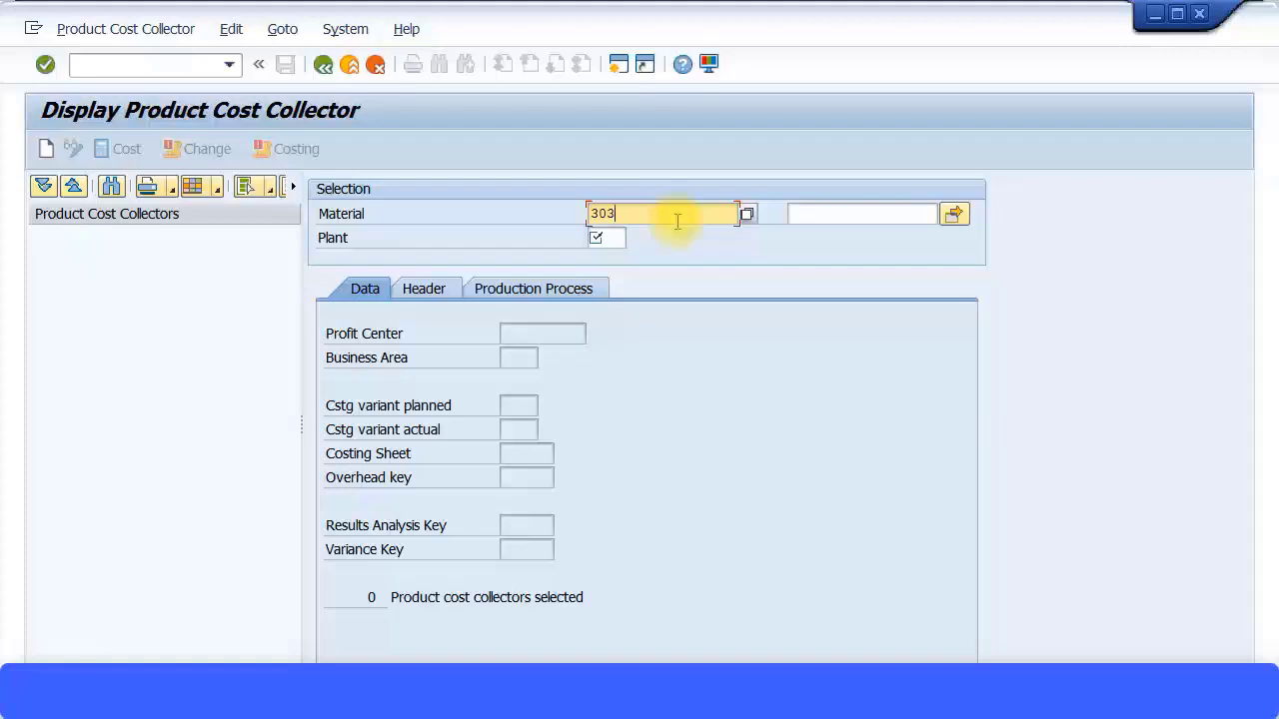
{"action": "left_click", "coordinate": [606, 239]}
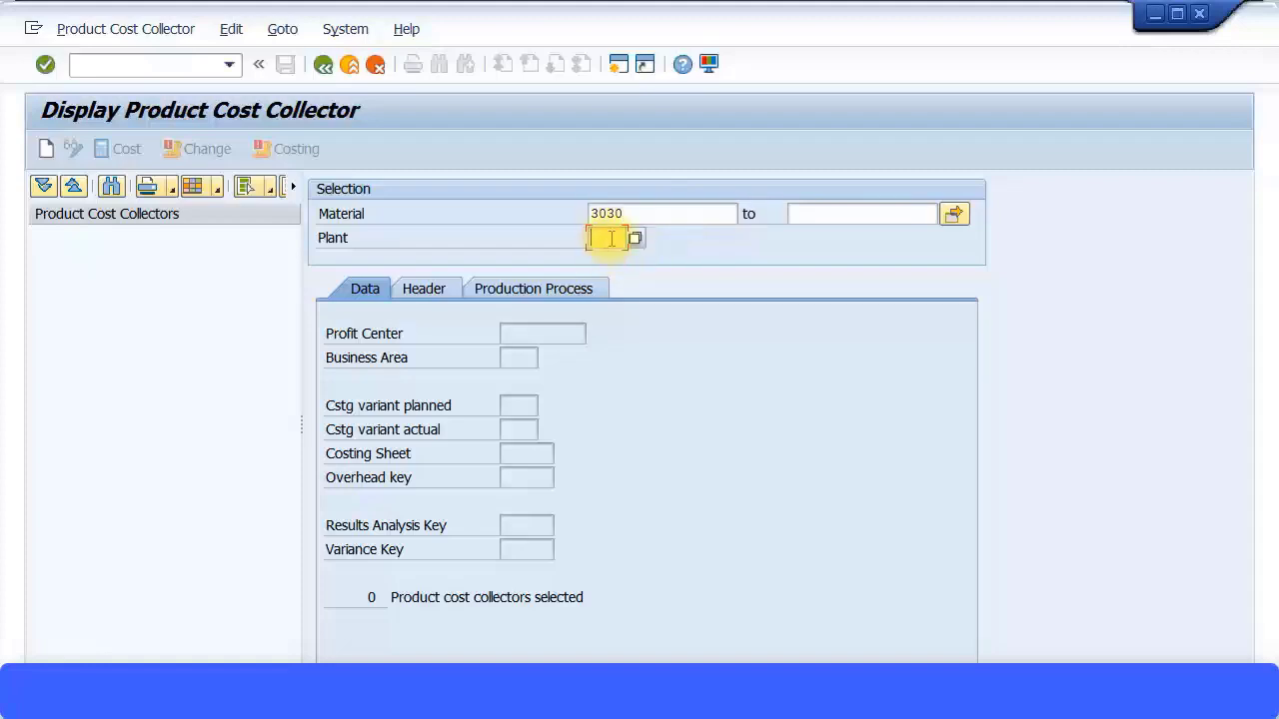
{"action": "type", "text": "ZP02"}
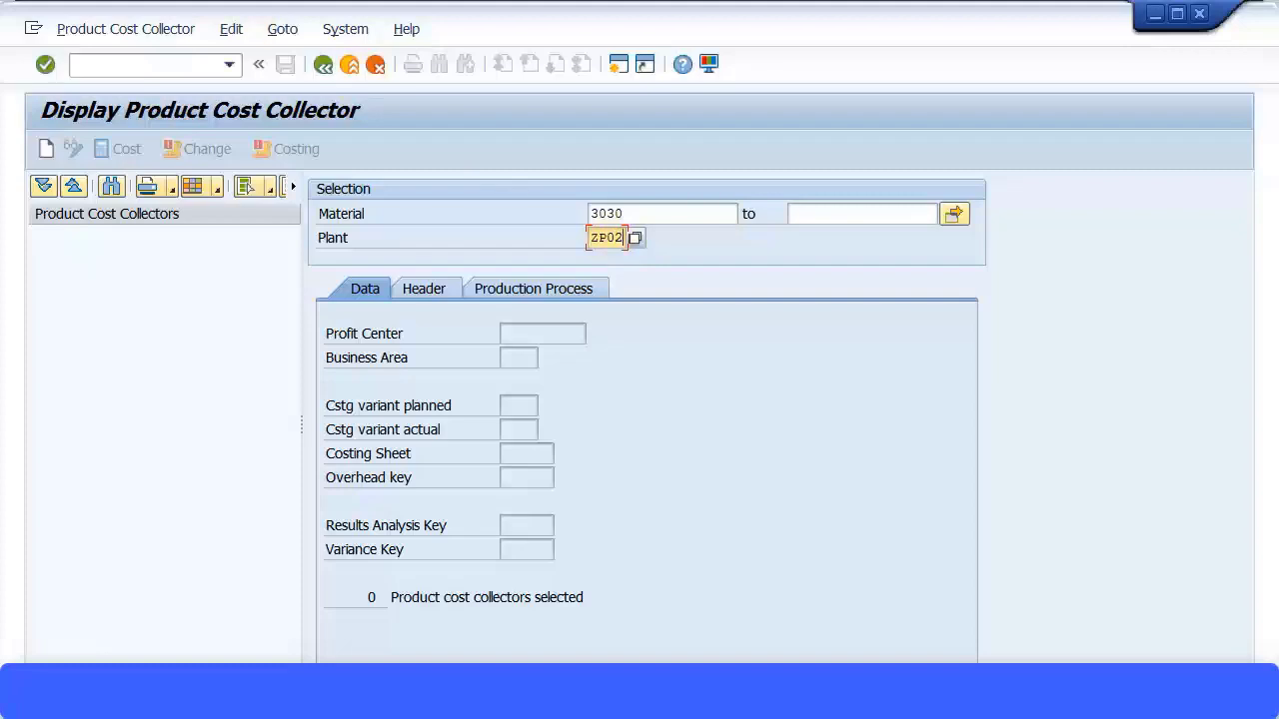
Step: Start creating a product cost collector for the material and choose order type MNM1, MNM Product Cost Collector
{"action": "left_click", "coordinate": [50, 150]}
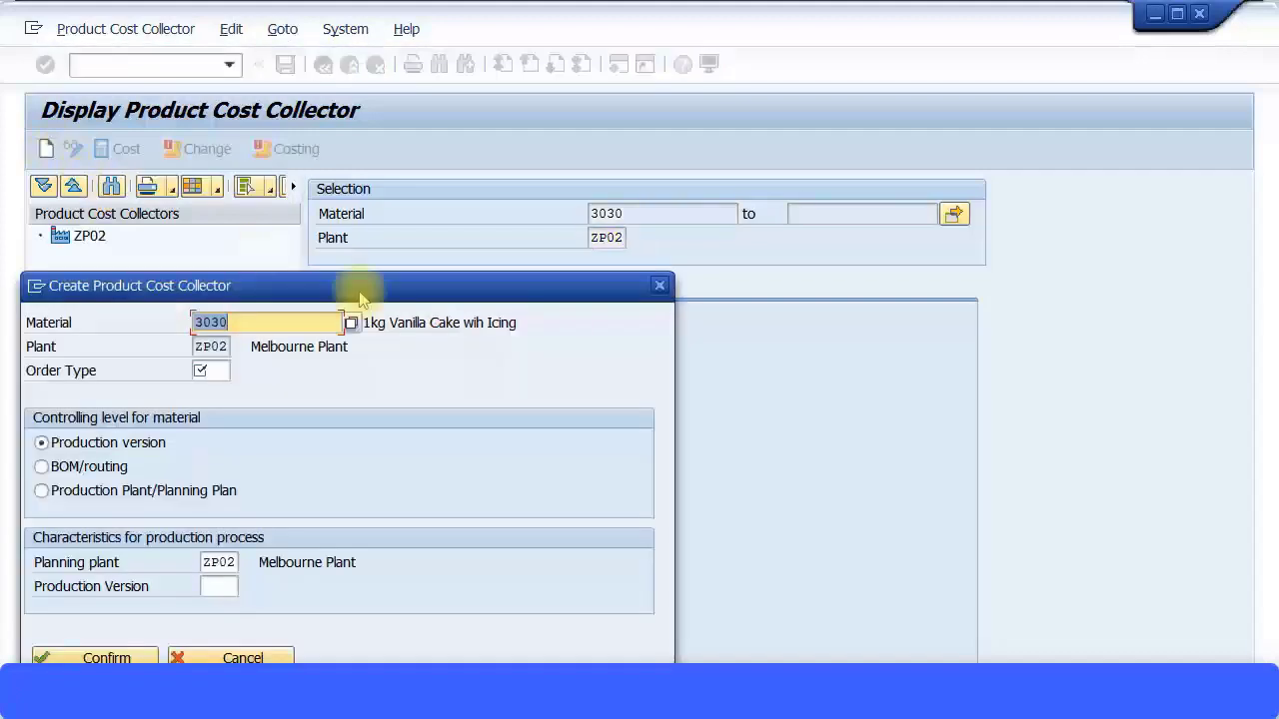
{"action": "left_click_drag", "start_coordinate": [471, 286], "coordinate": [810, 246]}
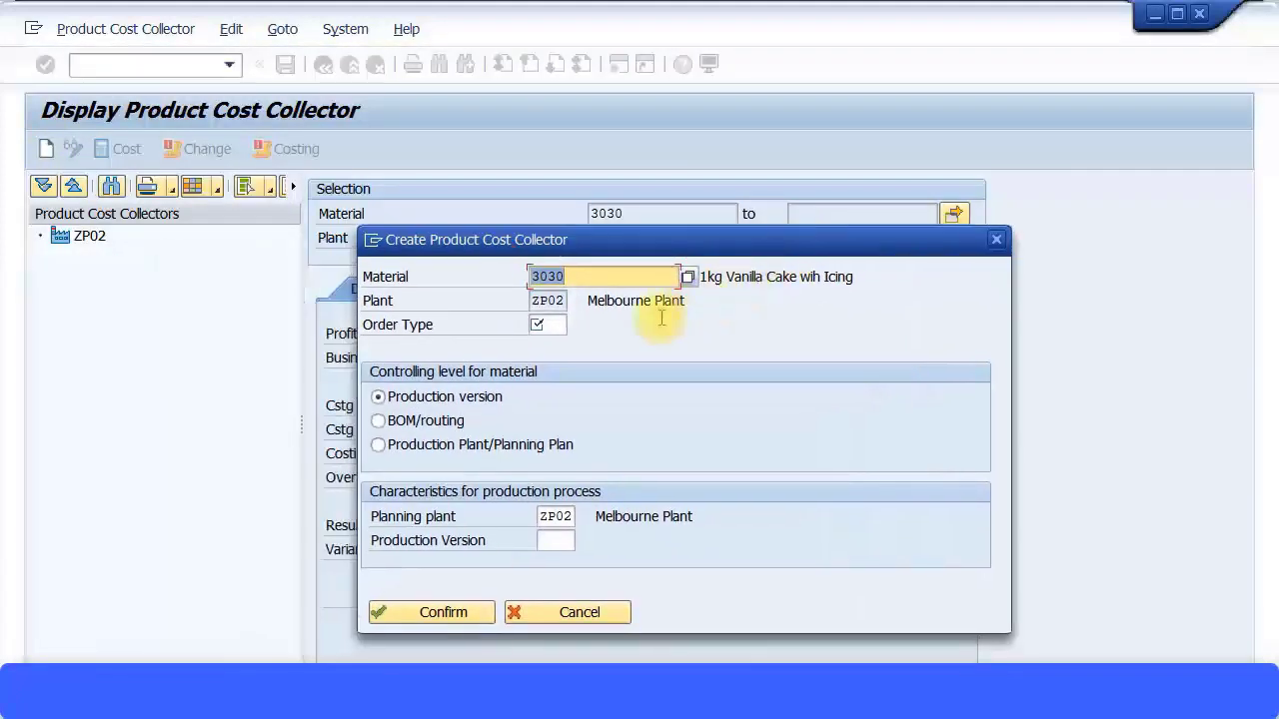
{"action": "left_click", "coordinate": [555, 325]}
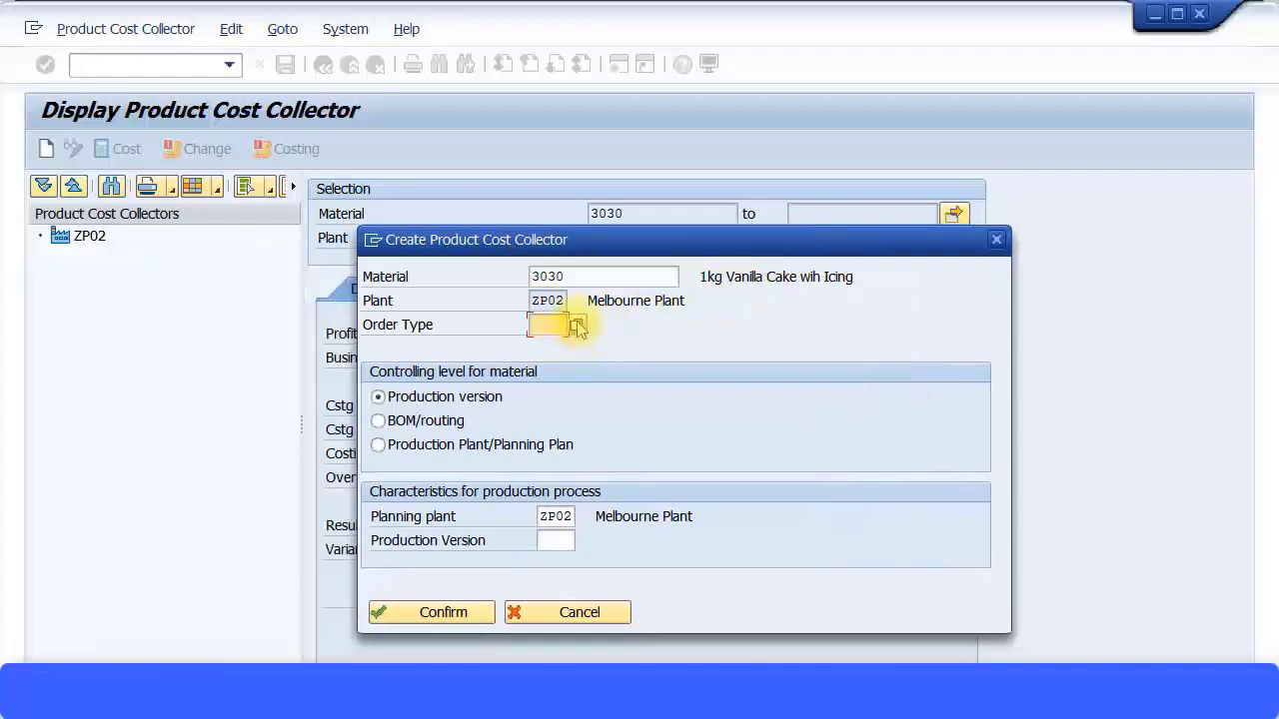
{"action": "left_click", "coordinate": [578, 326]}
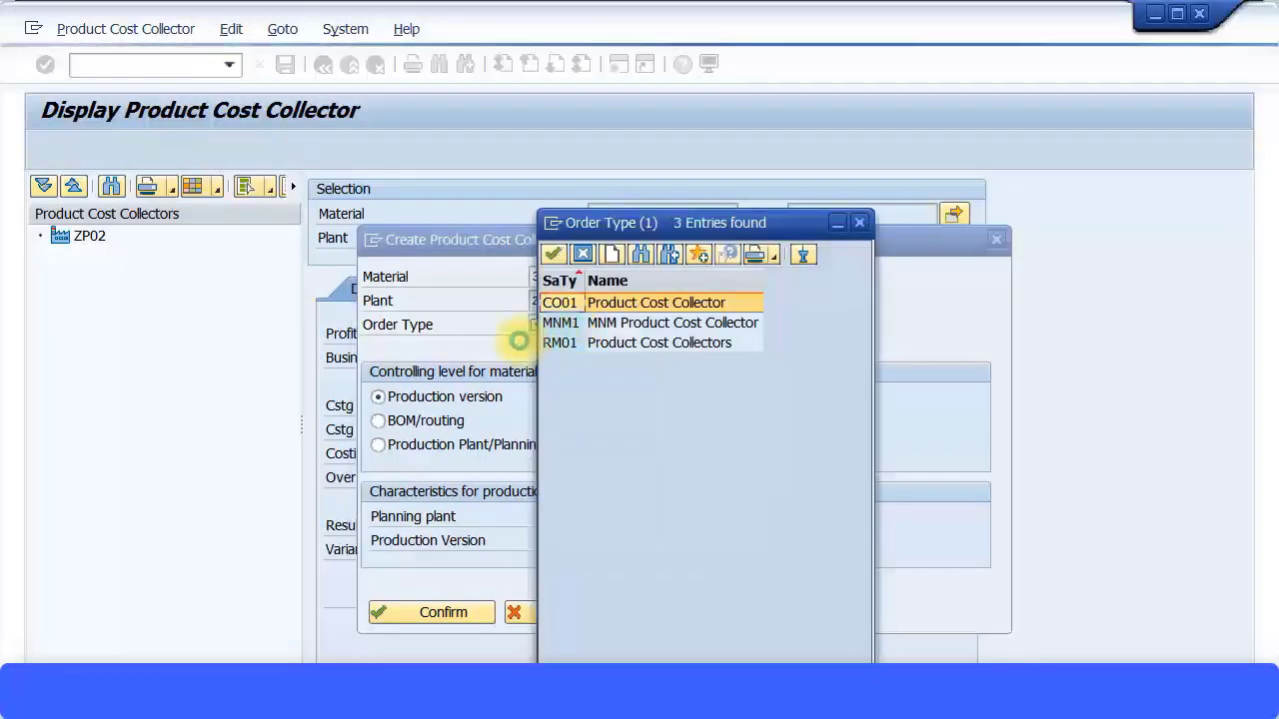
{"action": "double_click", "coordinate": [594, 324]}
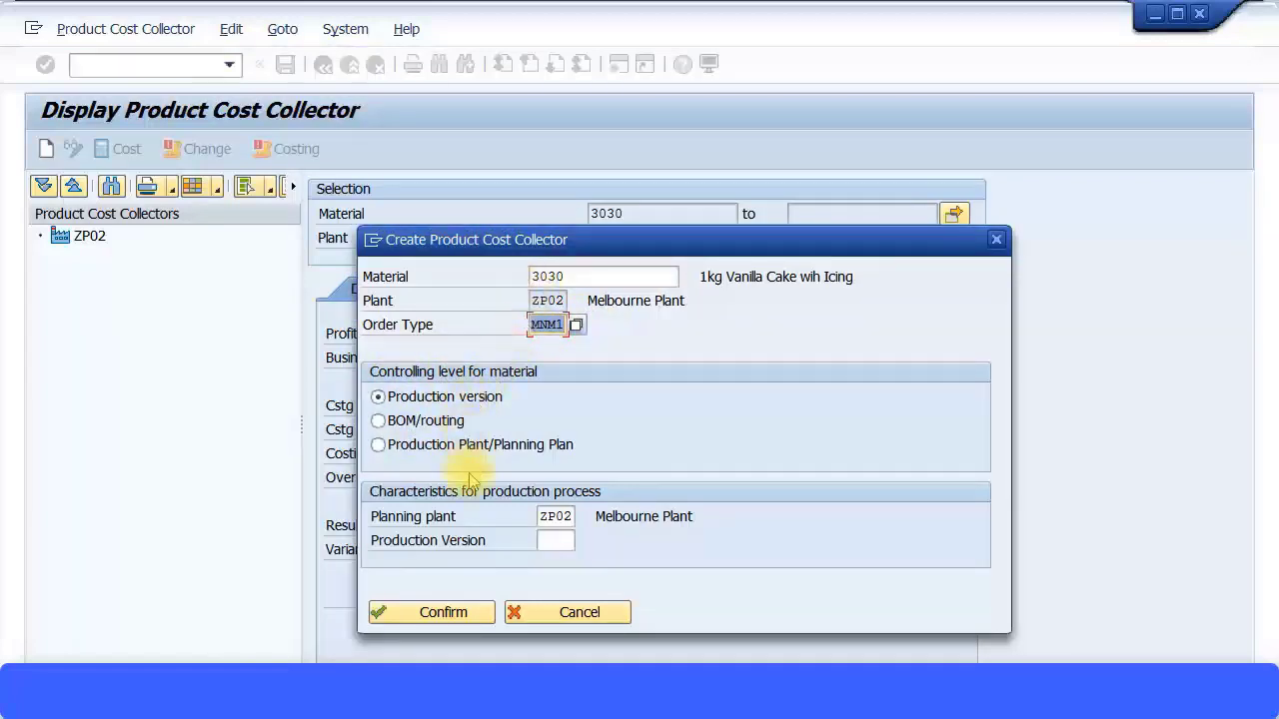
Step: Choose BOM/routing as the controlling level, with BOM usage 1 (Production) and alternative BOM 1
{"action": "left_click", "coordinate": [445, 428]}
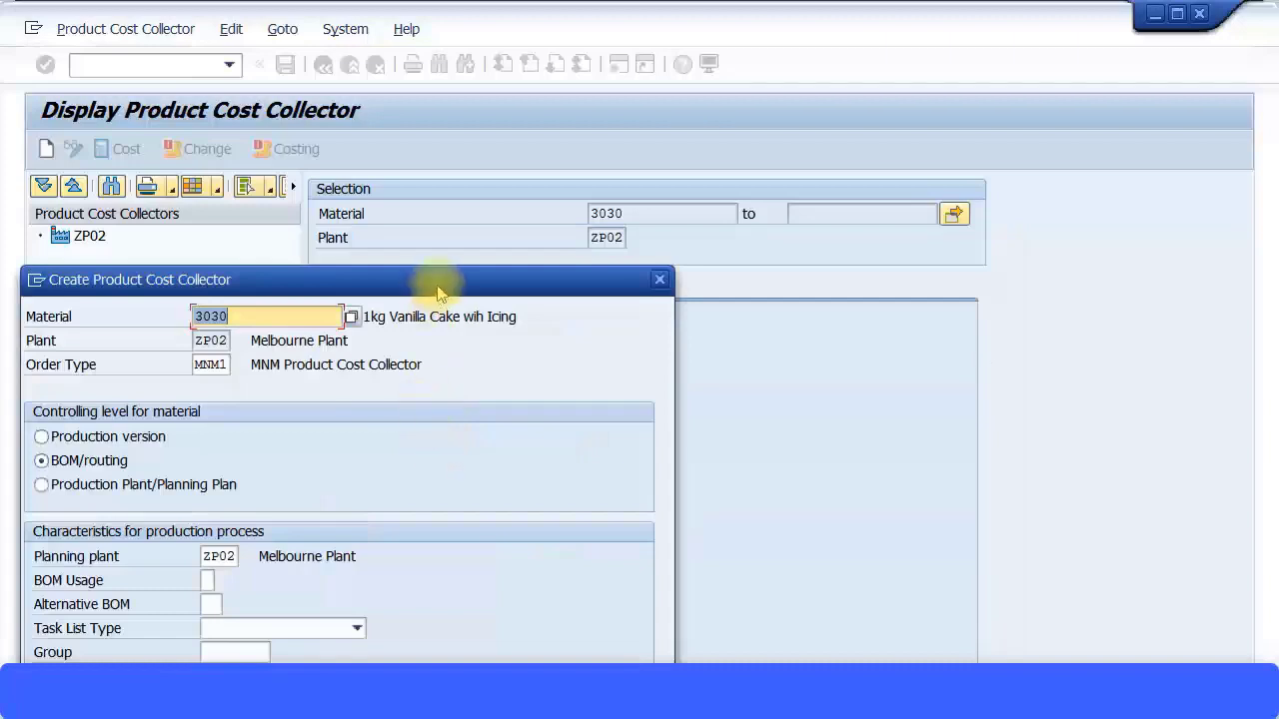
{"action": "left_click_drag", "start_coordinate": [450, 282], "coordinate": [936, 145]}
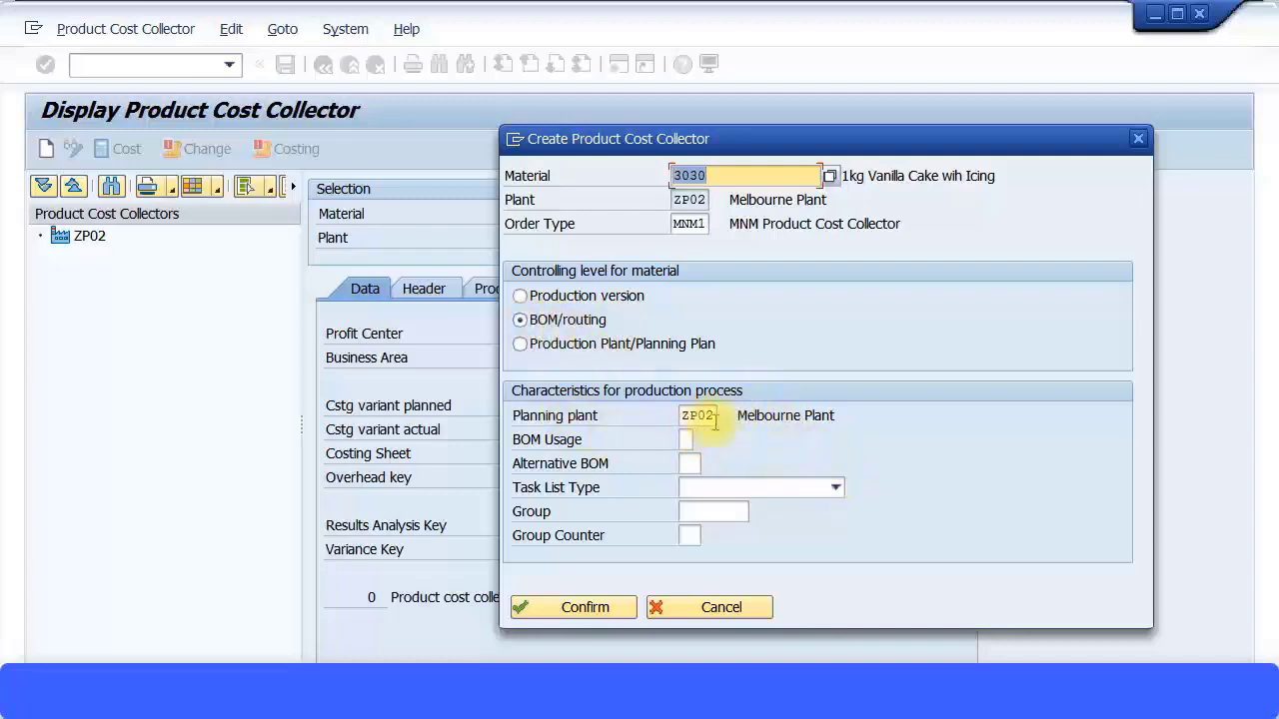
{"action": "left_click", "coordinate": [685, 441]}
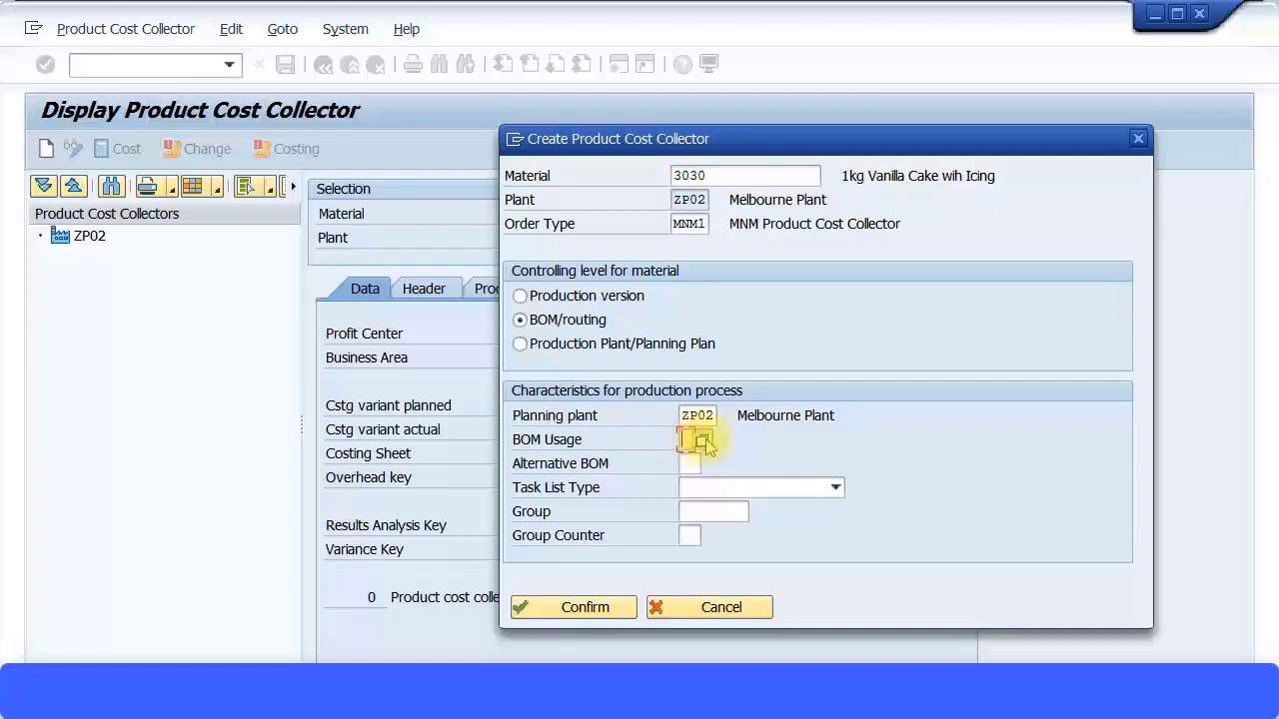
{"action": "left_click", "coordinate": [702, 441]}
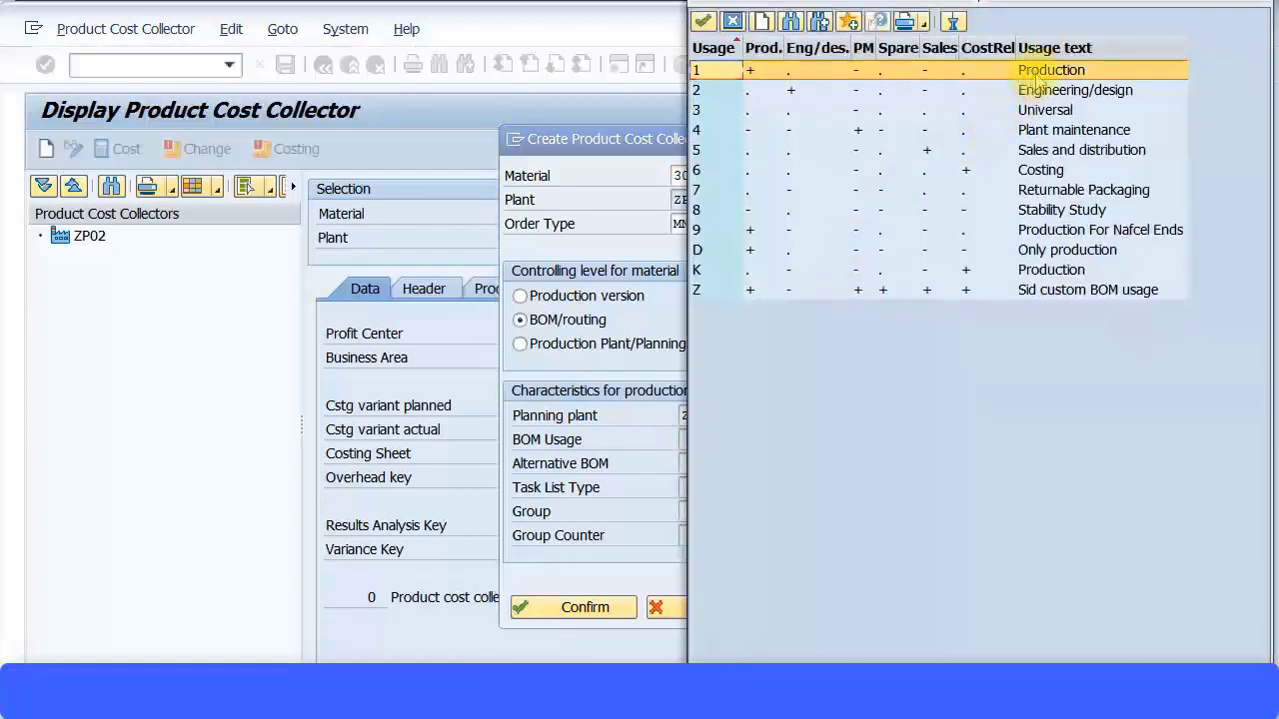
{"action": "double_click", "coordinate": [1040, 72]}
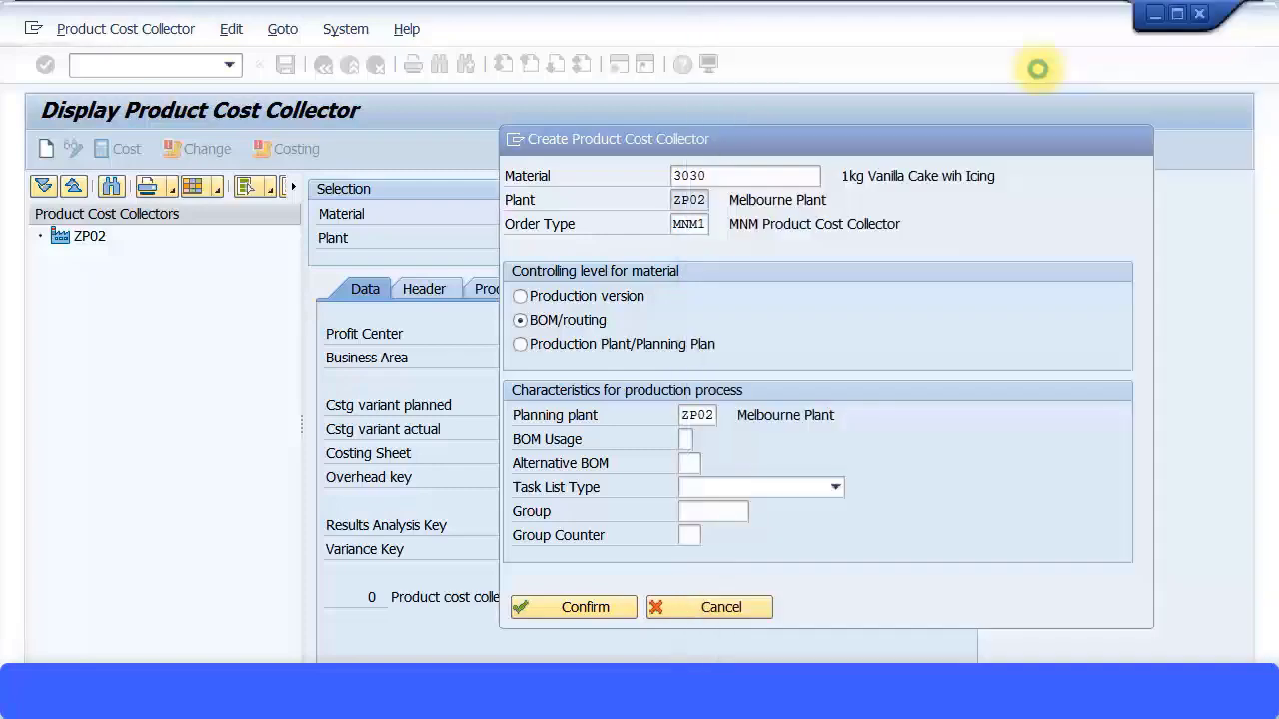
{"action": "left_click", "coordinate": [690, 466]}
{"action": "type", "text": "1"}
Step: Set the task list type to Routing, select the material's group 50001530 with group counter 1, and confirm the creation data
{"action": "left_click", "coordinate": [752, 490]}
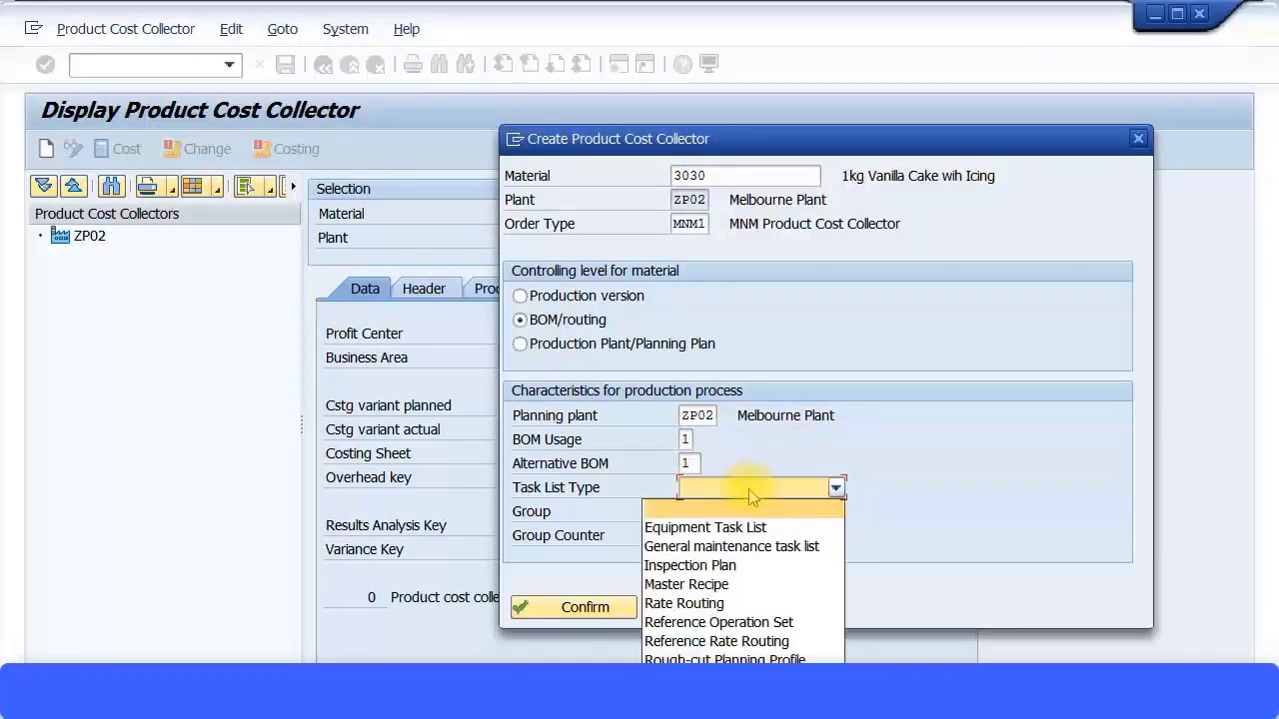
{"action": "left_click", "coordinate": [700, 658]}
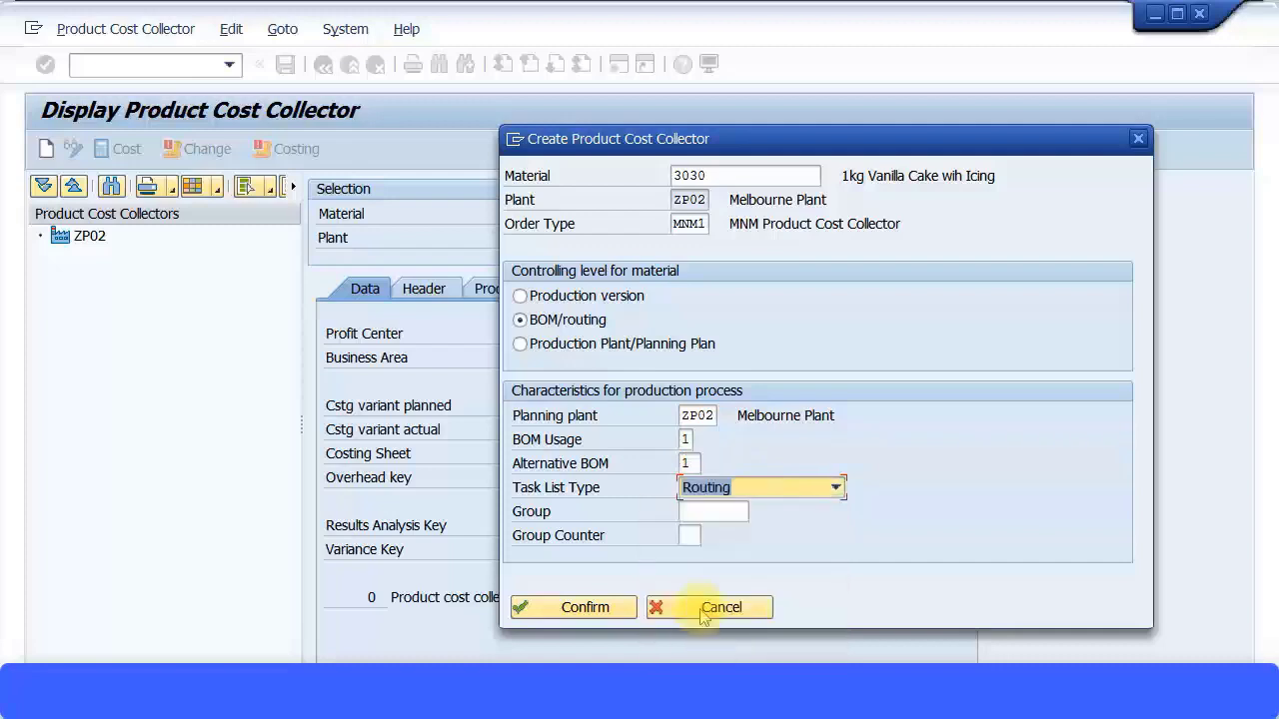
{"action": "left_click", "coordinate": [719, 511]}
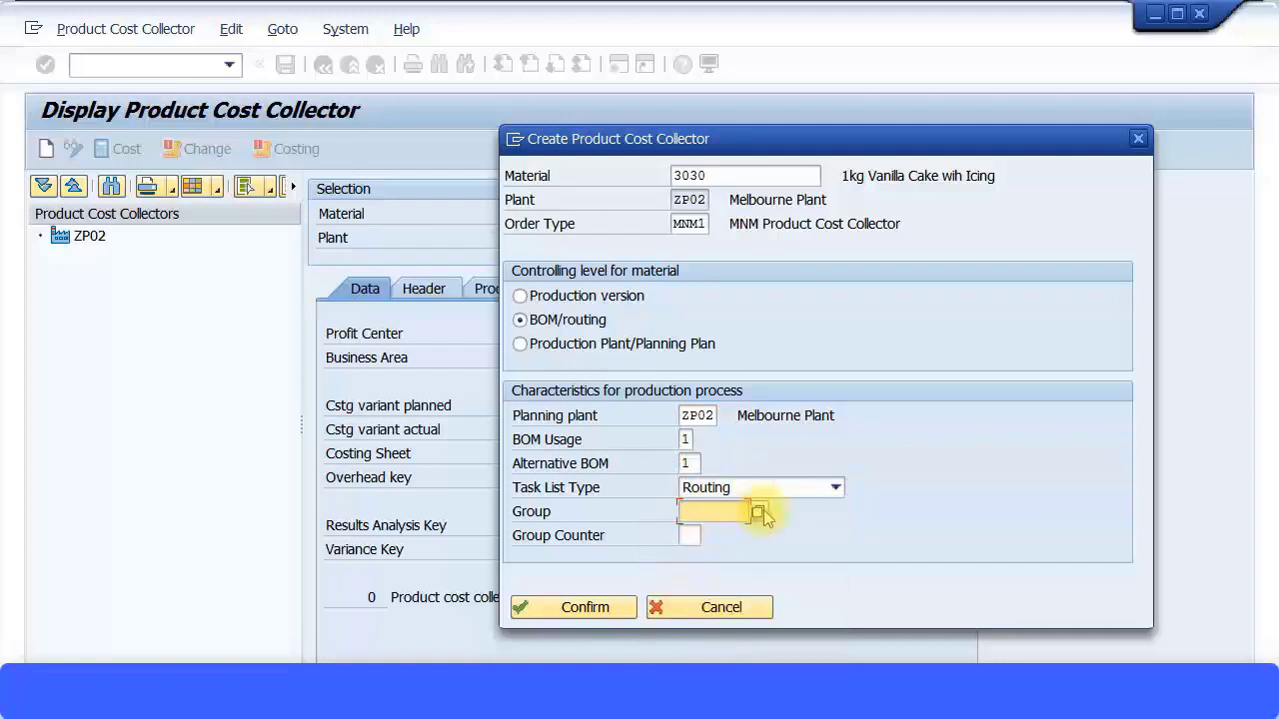
{"action": "left_click", "coordinate": [758, 512]}
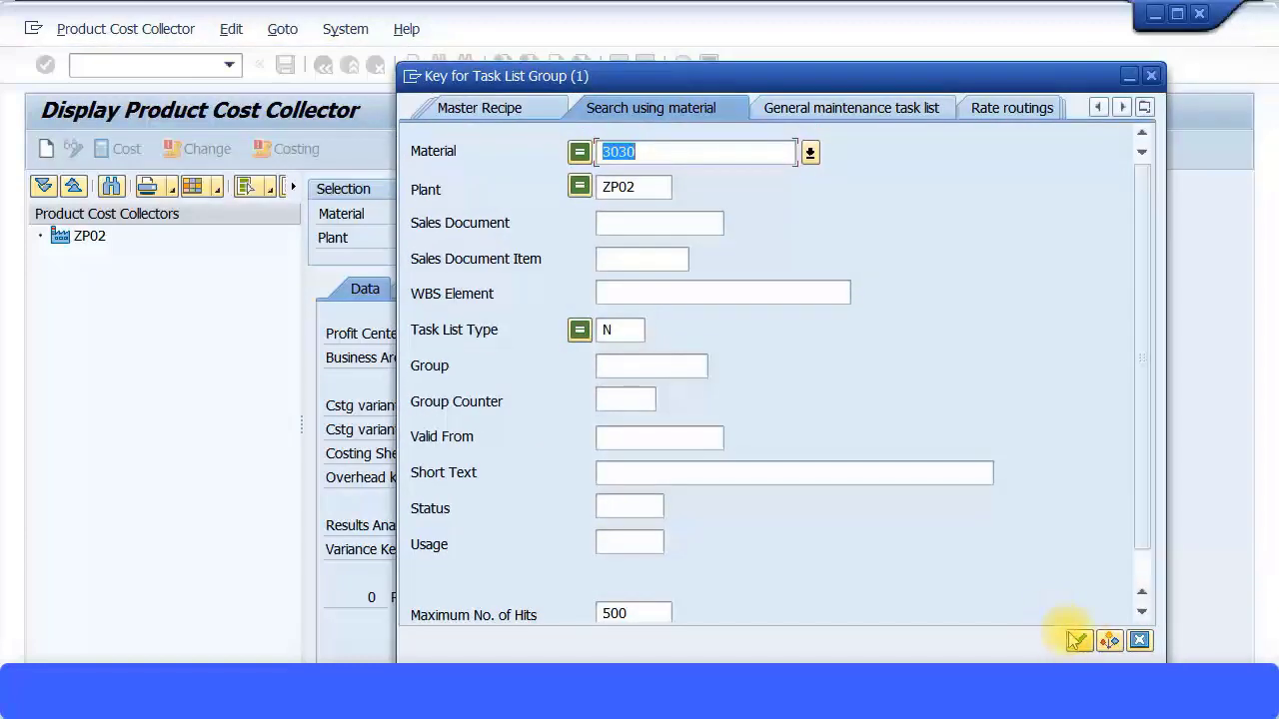
{"action": "left_click", "coordinate": [1077, 640]}
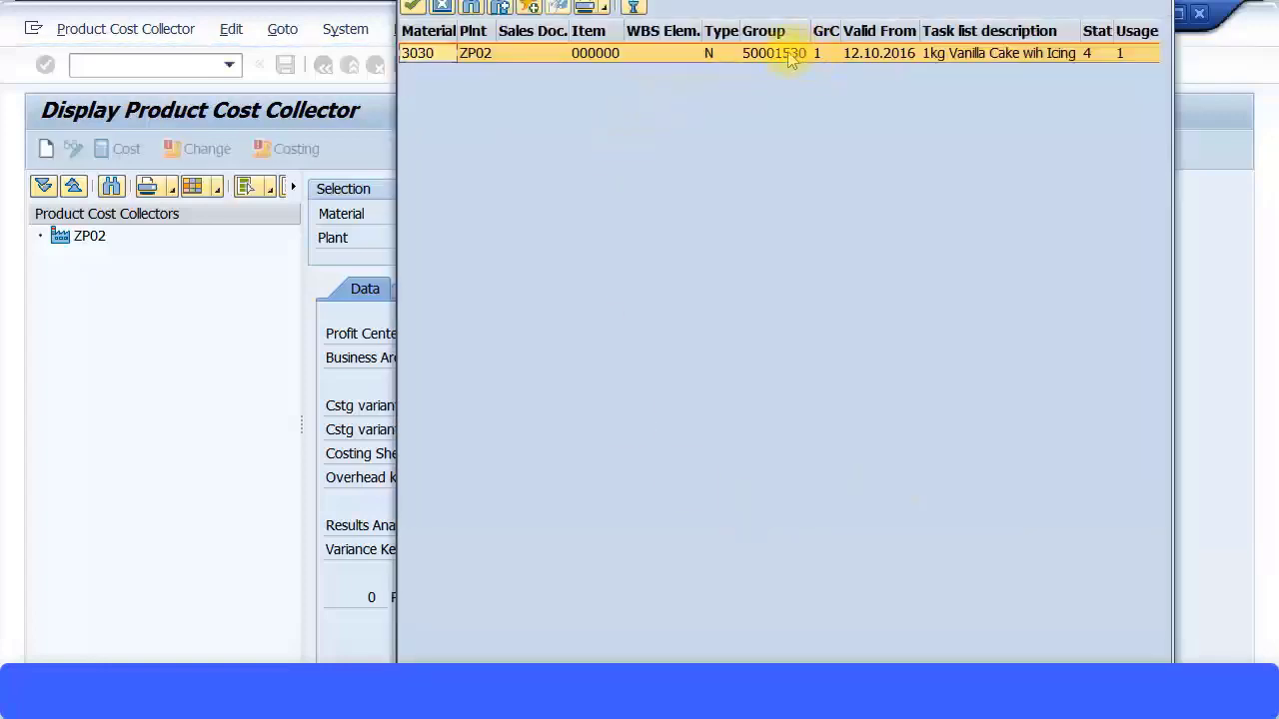
{"action": "double_click", "coordinate": [788, 53]}
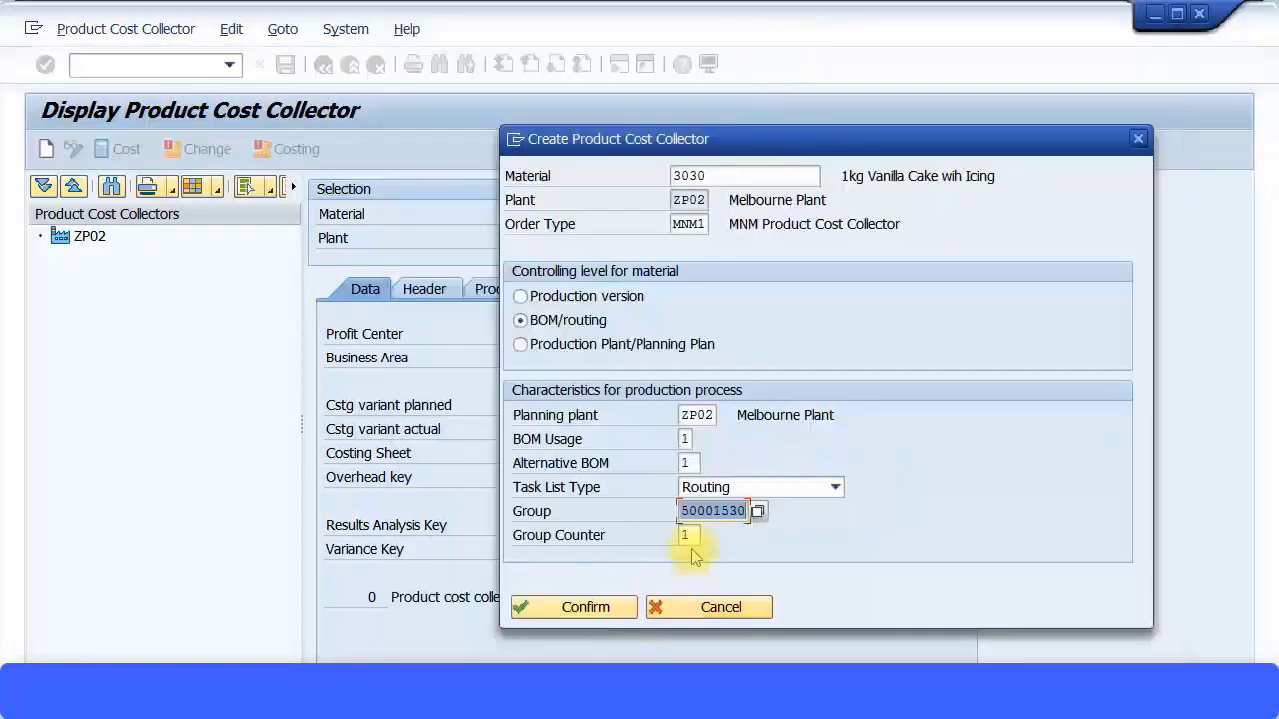
{"action": "left_click", "coordinate": [586, 610]}
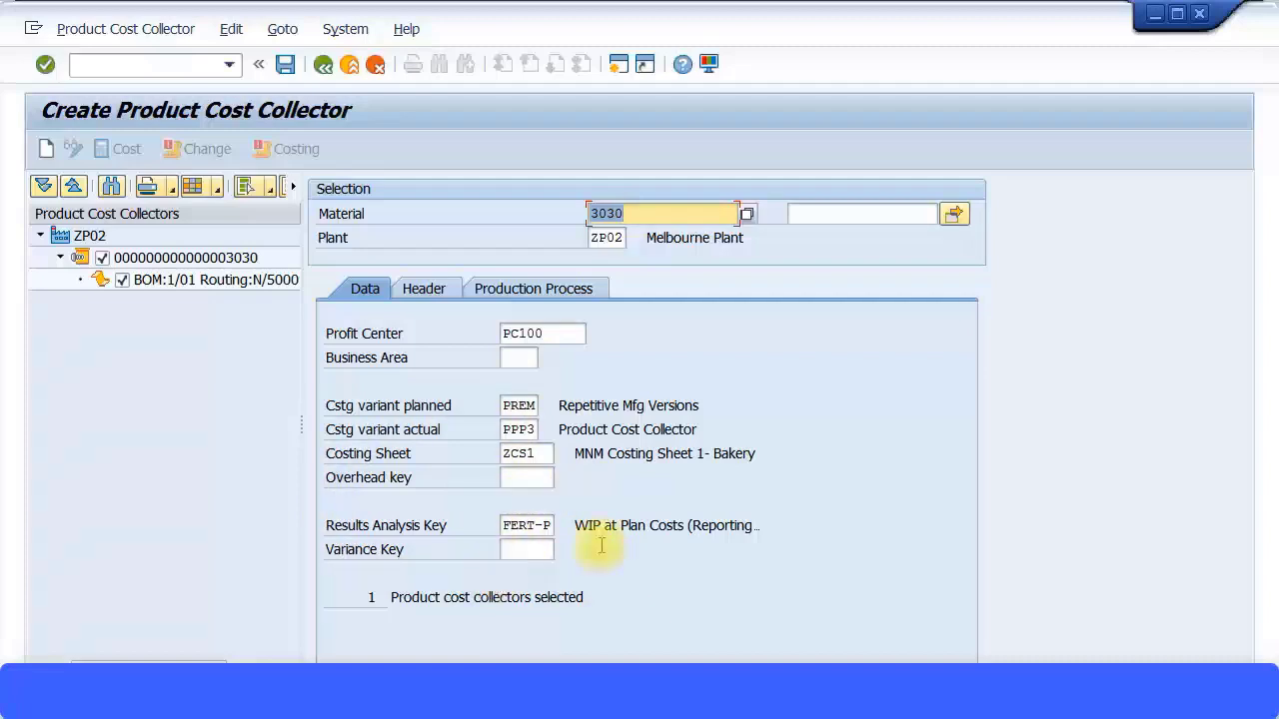
Step: Replace the description in the collector's header data with "3030 product Cost Collector"
{"action": "left_click", "coordinate": [443, 291]}
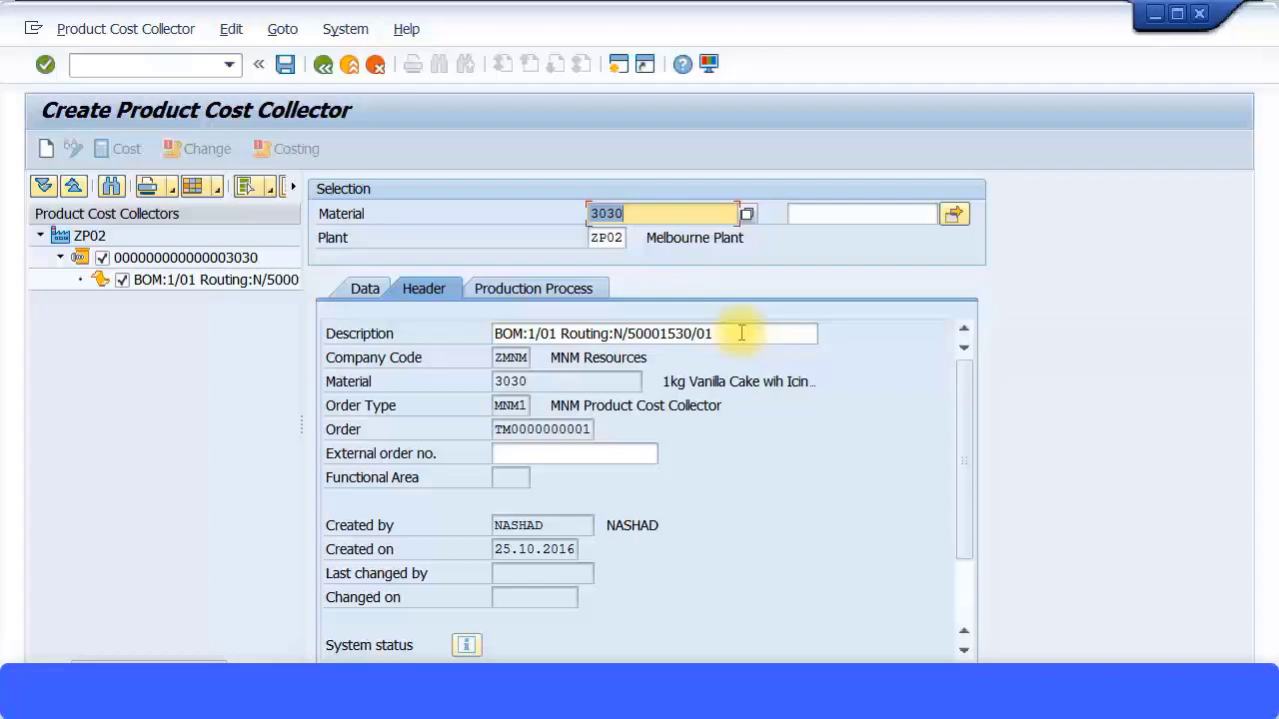
{"action": "left_click_drag", "start_coordinate": [741, 334], "coordinate": [463, 343]}
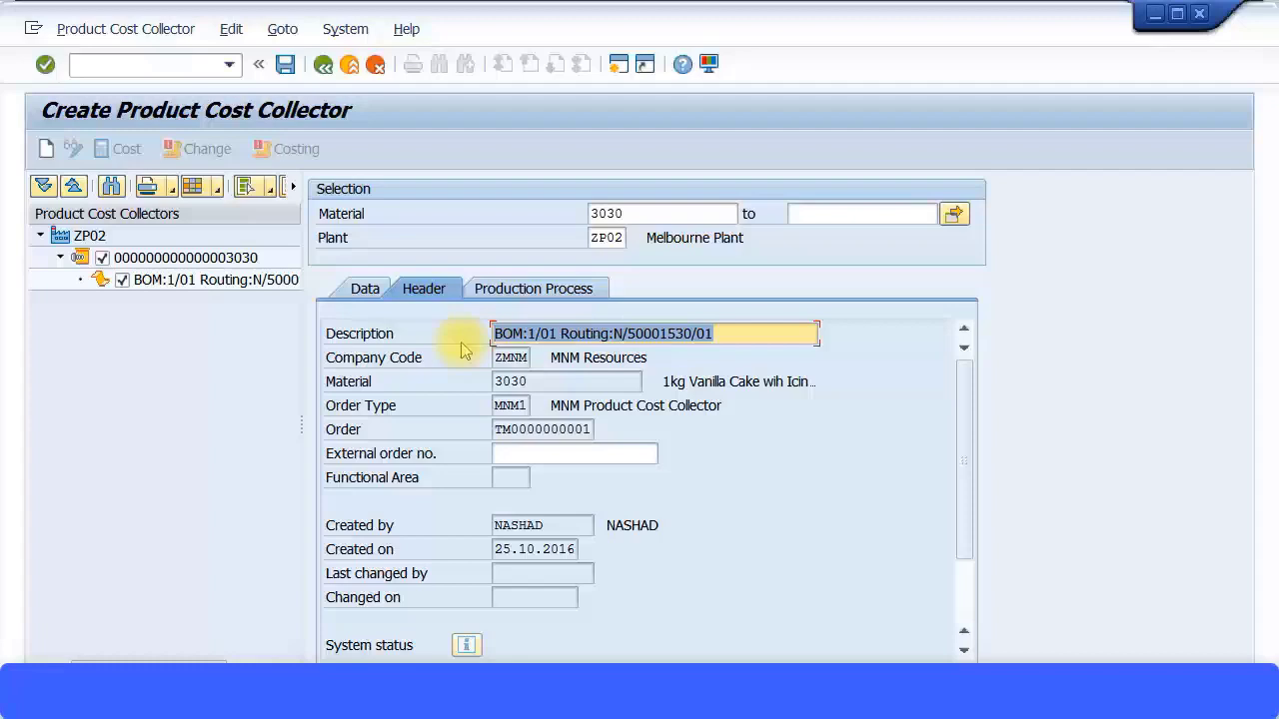
{"action": "type", "text": "3030 product Cost Collector"}
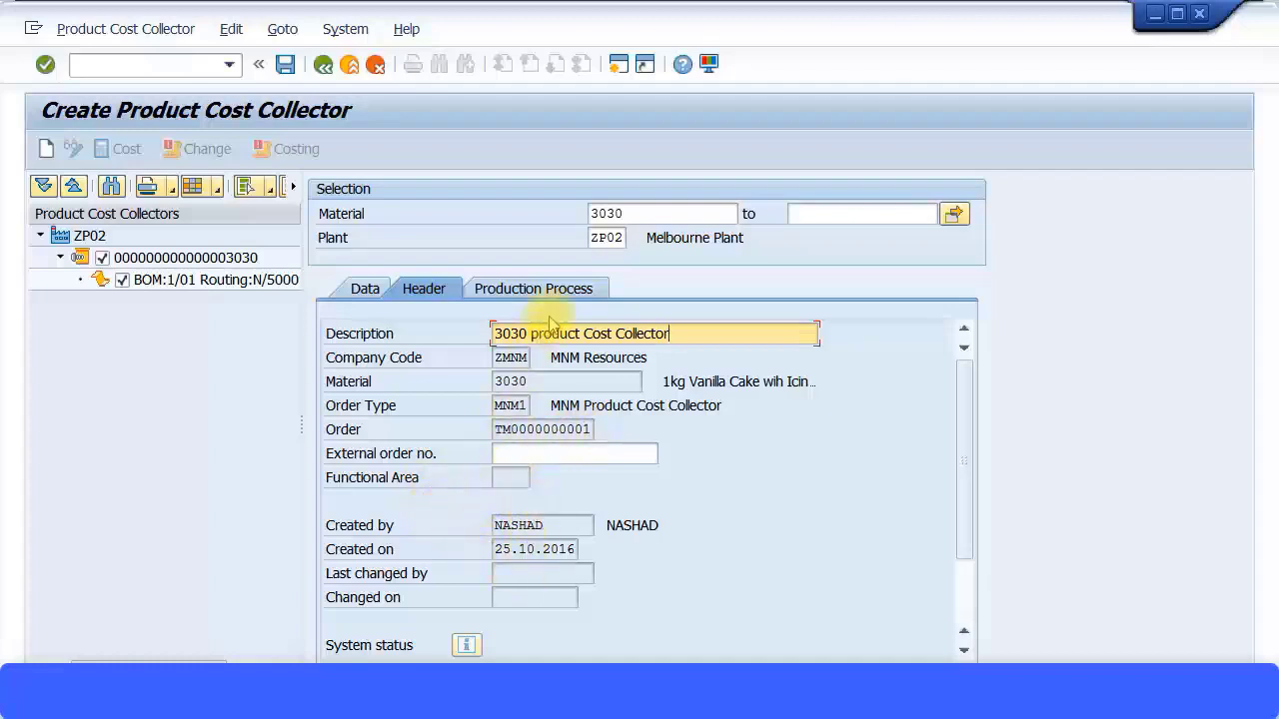
{"action": "left_click", "coordinate": [969, 599]}
{"action": "scroll", "coordinate": [969, 604], "scroll_direction": "up", "scroll_amount": 2}
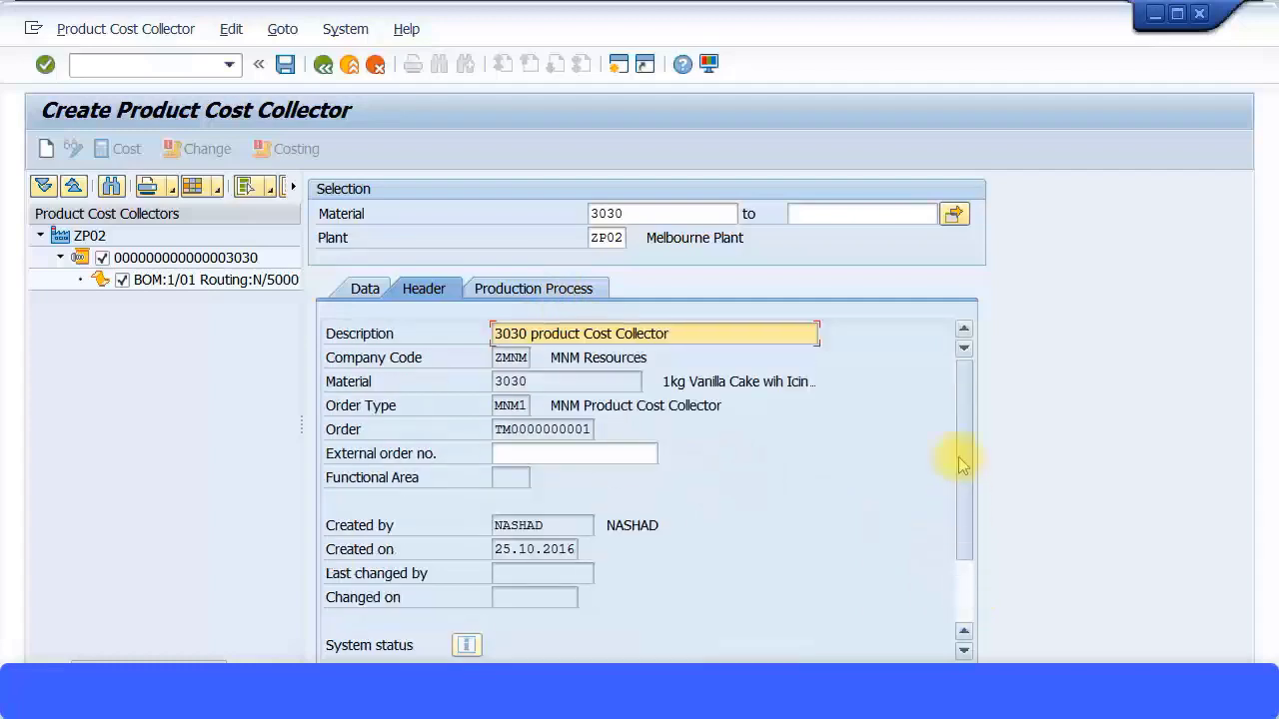
Step: Copy the header description "3030 product Cost Collector" over the description in the production process data
{"action": "left_click", "coordinate": [557, 292]}
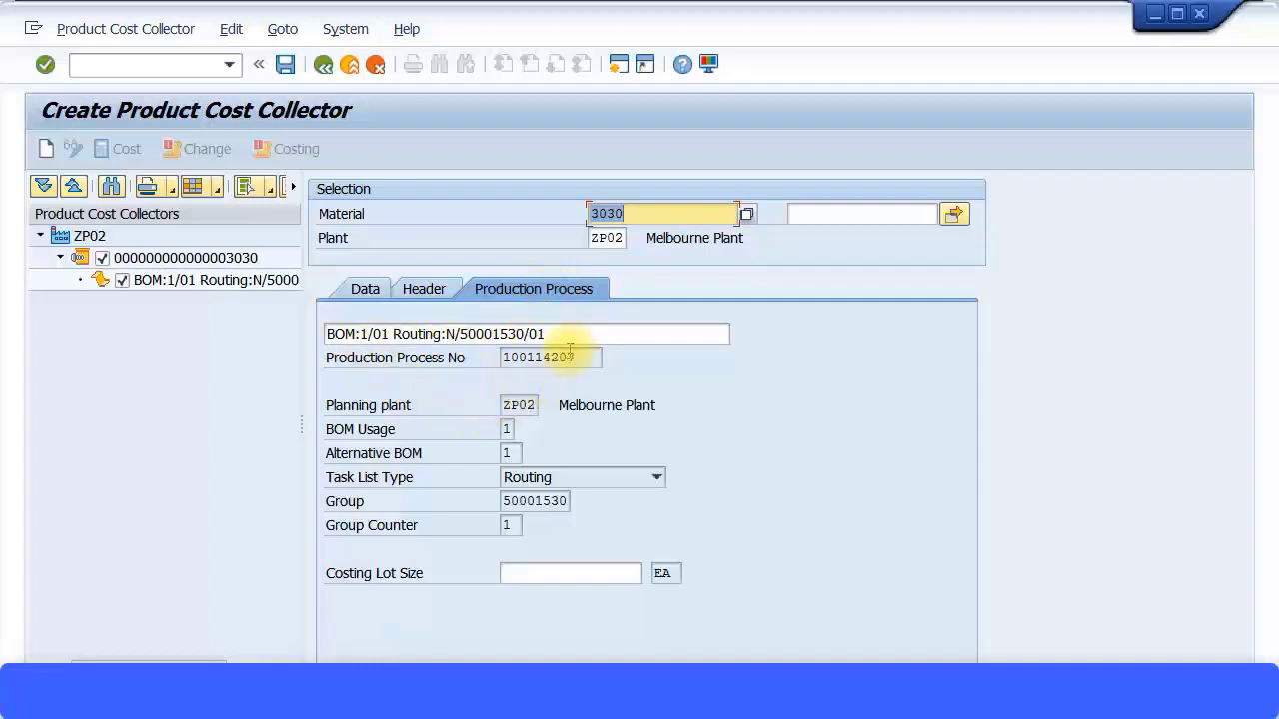
{"action": "left_click", "coordinate": [439, 290]}
{"action": "left_click_drag", "start_coordinate": [672, 333], "coordinate": [489, 331]}
{"action": "key", "text": "ctrl+c"}
{"action": "left_click", "coordinate": [537, 304]}
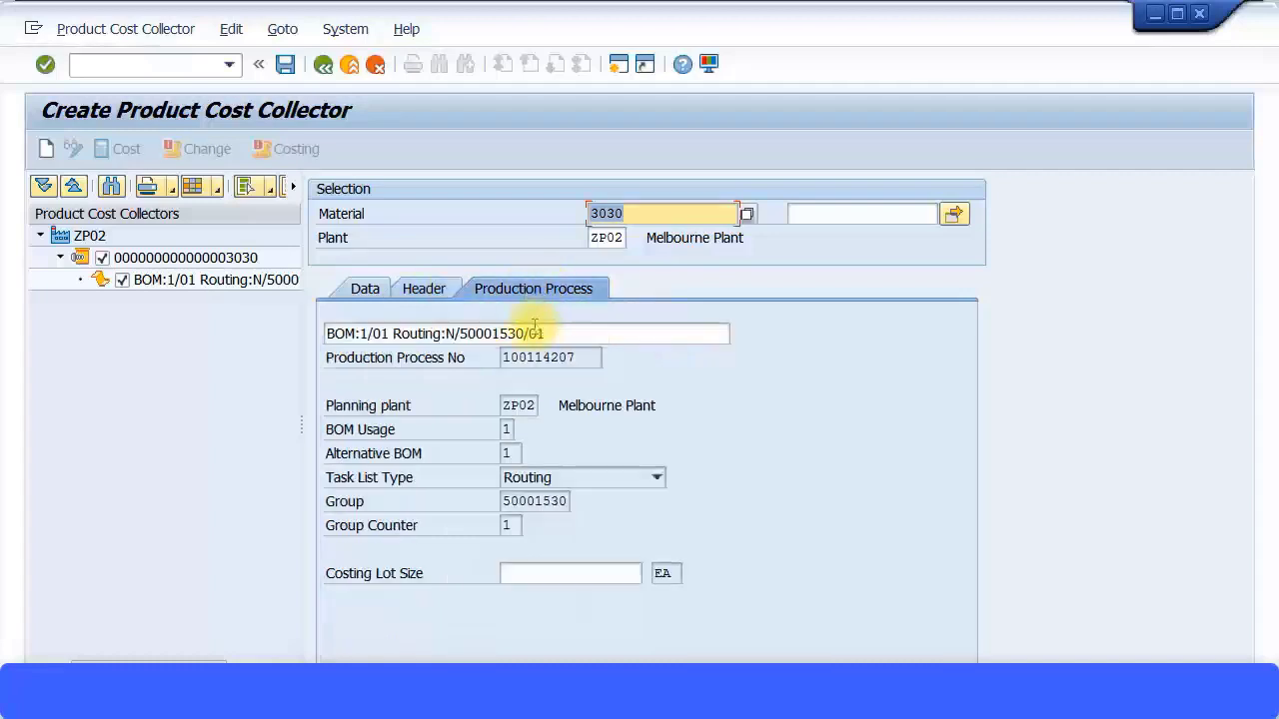
{"action": "left_click_drag", "start_coordinate": [521, 334], "coordinate": [266, 323]}
{"action": "key", "text": "ctrl+v"}
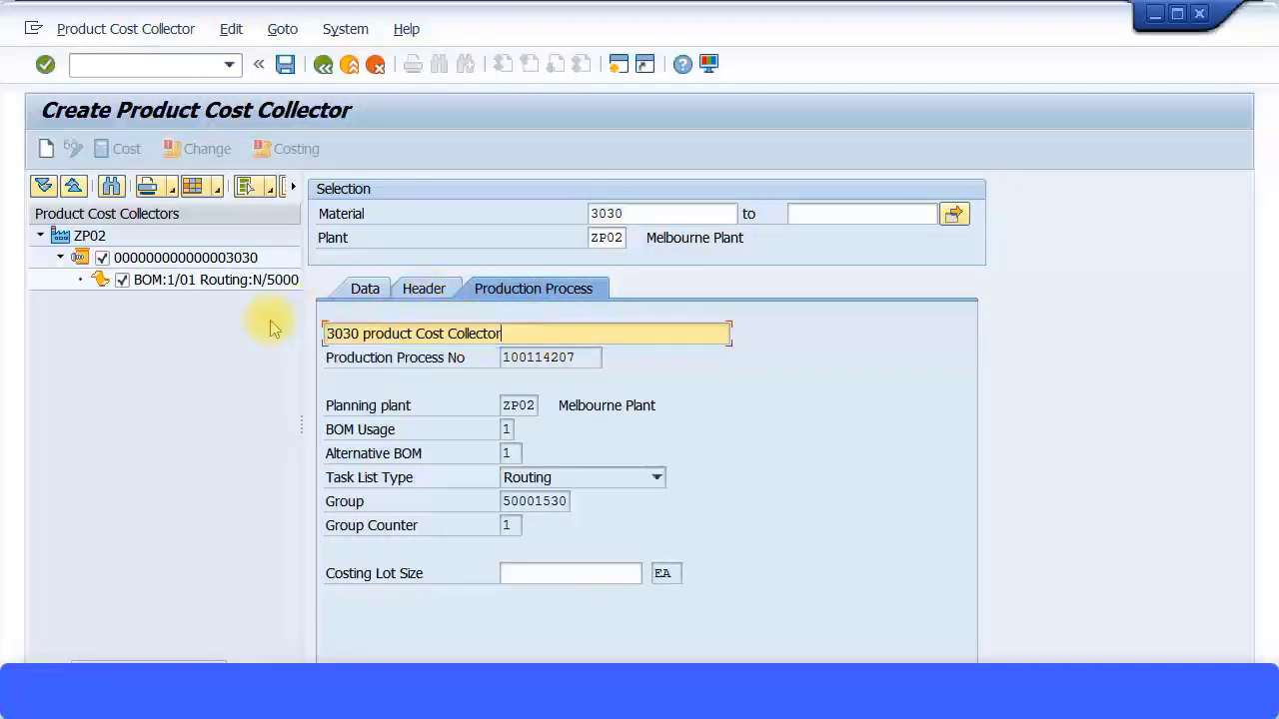
Step: Capitalise "Product" in the production process description so it reads "3030 Product Cost Collector"
{"action": "left_click", "coordinate": [372, 333]}
{"action": "key", "text": "BackSpace"}
{"action": "type", "text": "P"}
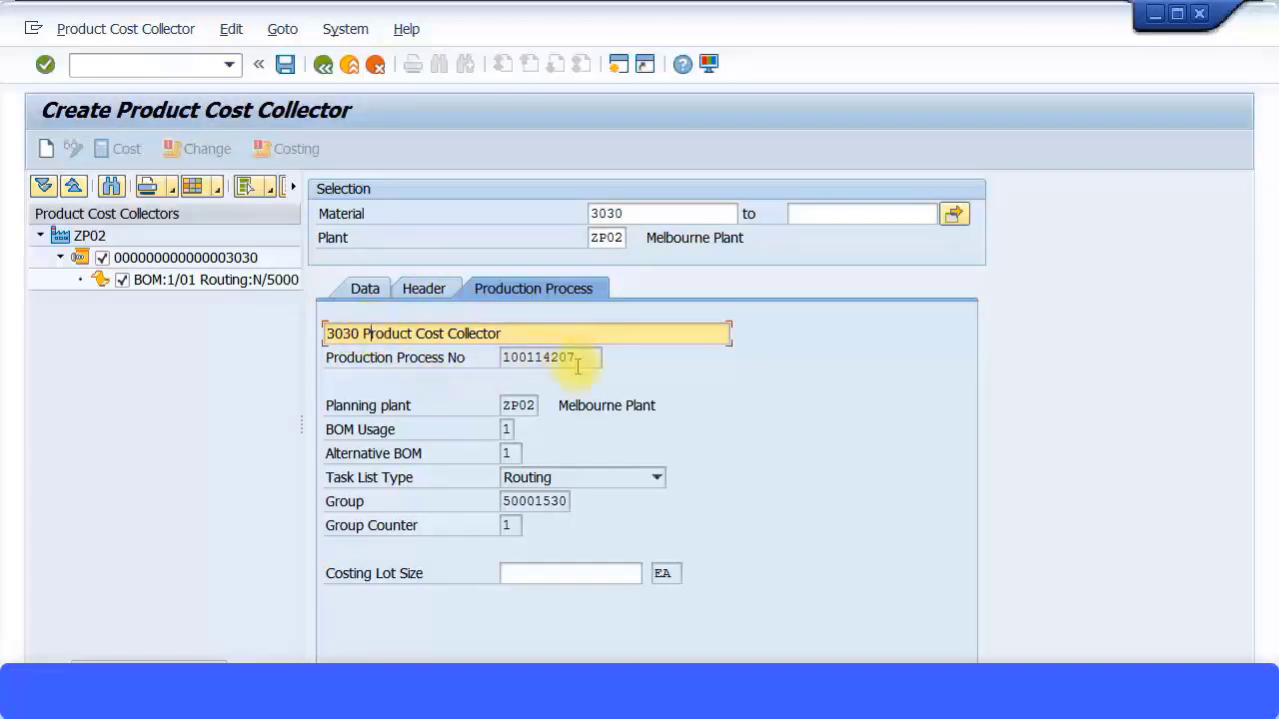